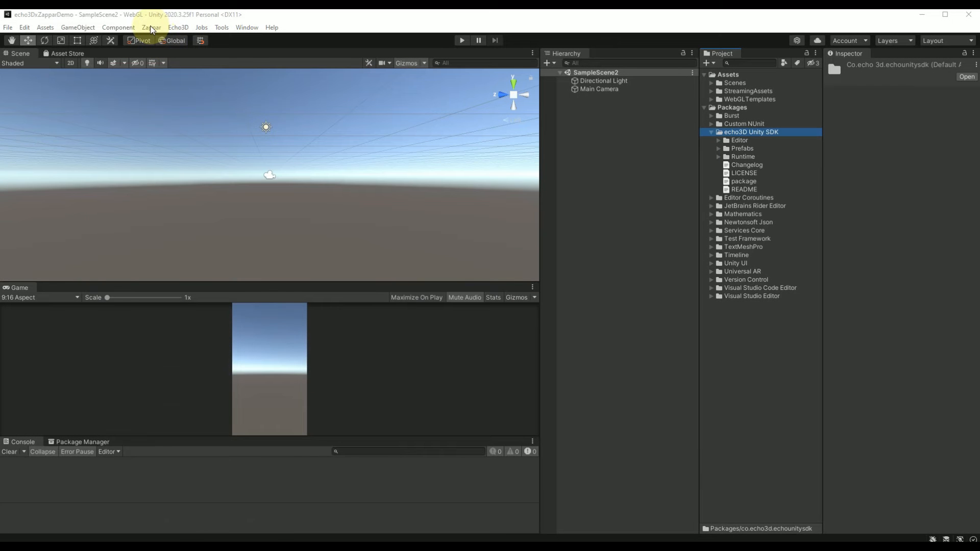
Add a Zappar Front Facing Camera to SampleScene2 and delete the default Main Camera
left_click(151, 28)
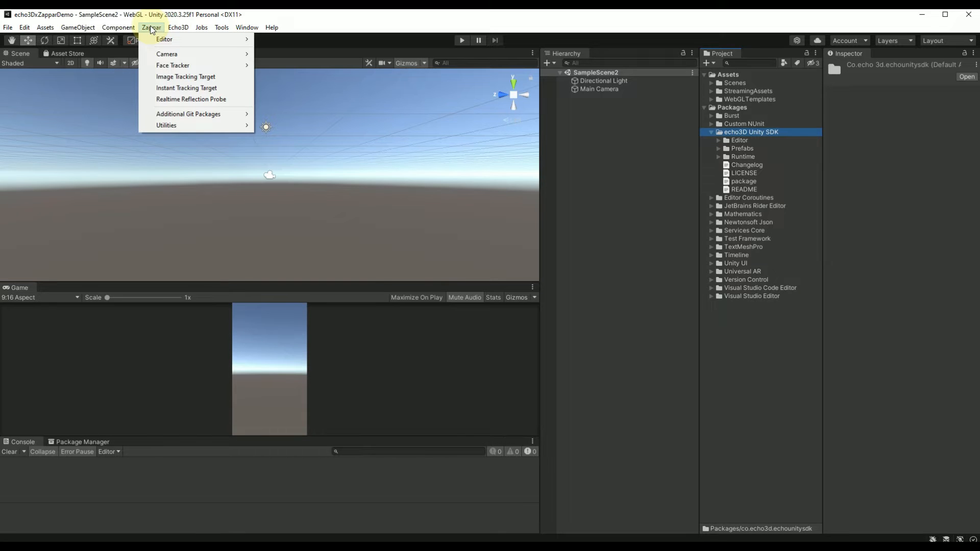
mouse_move(194, 54)
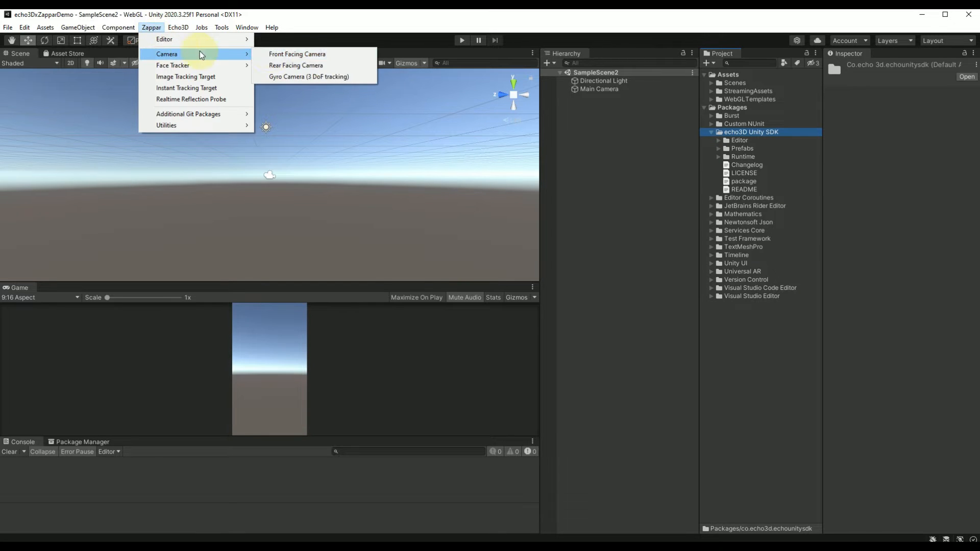
left_click(296, 54)
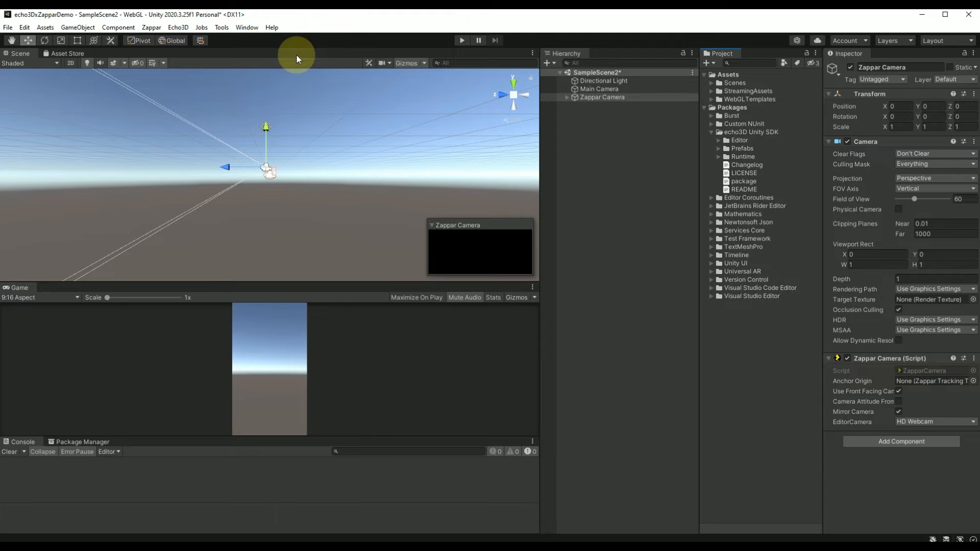
left_click(603, 89)
right_click(603, 88)
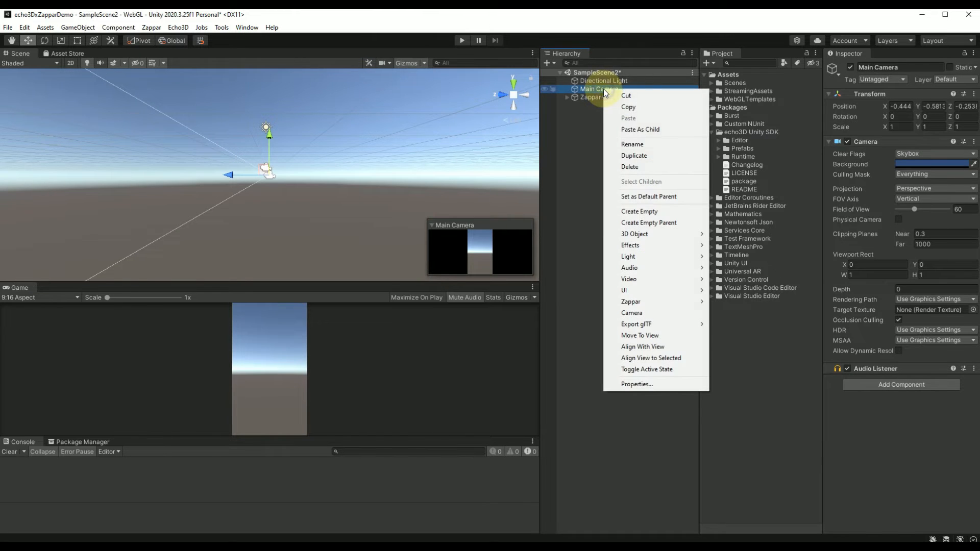
left_click(651, 171)
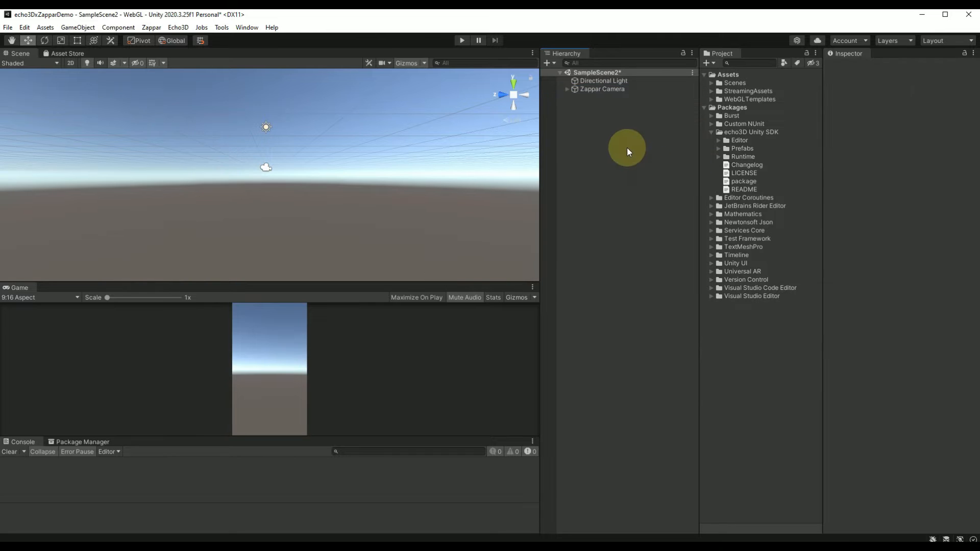
Add a Zappar Face Tracking Target to the scene and assign it as the Zappar Camera's Anchor Origin
left_click(574, 91)
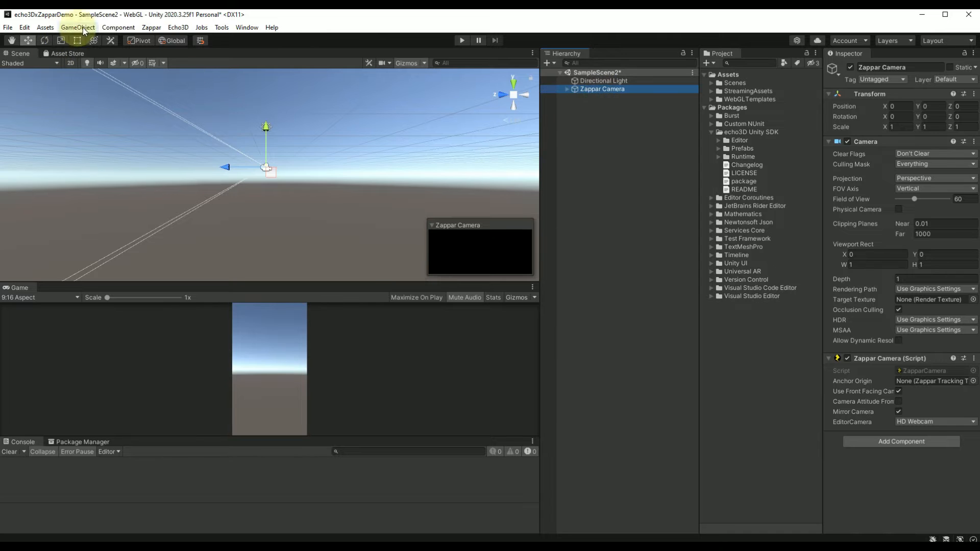
left_click(152, 28)
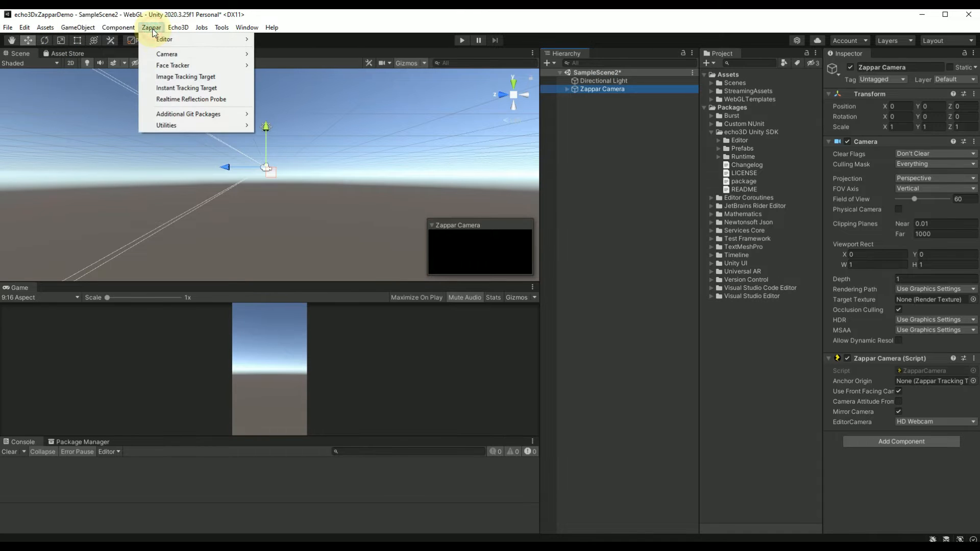
mouse_move(200, 65)
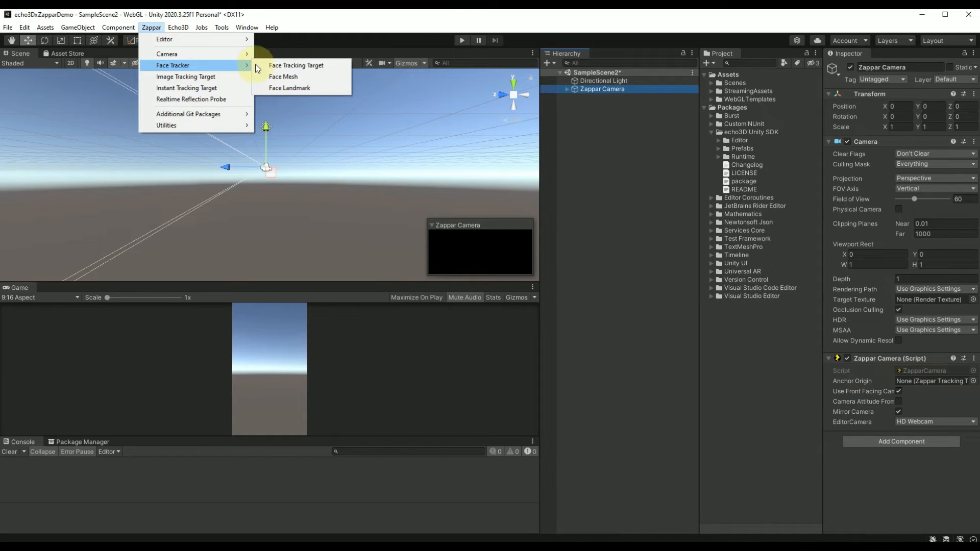
left_click(295, 66)
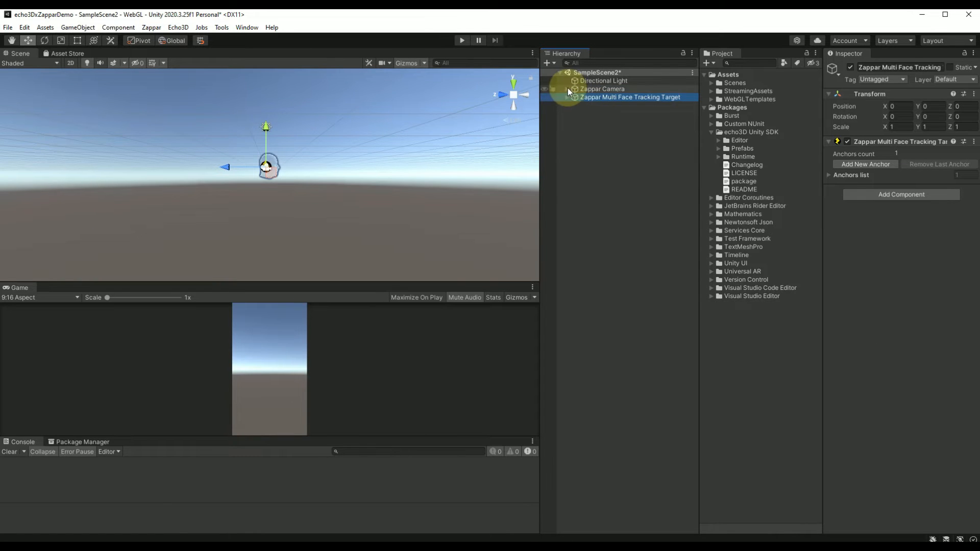
left_click(585, 89)
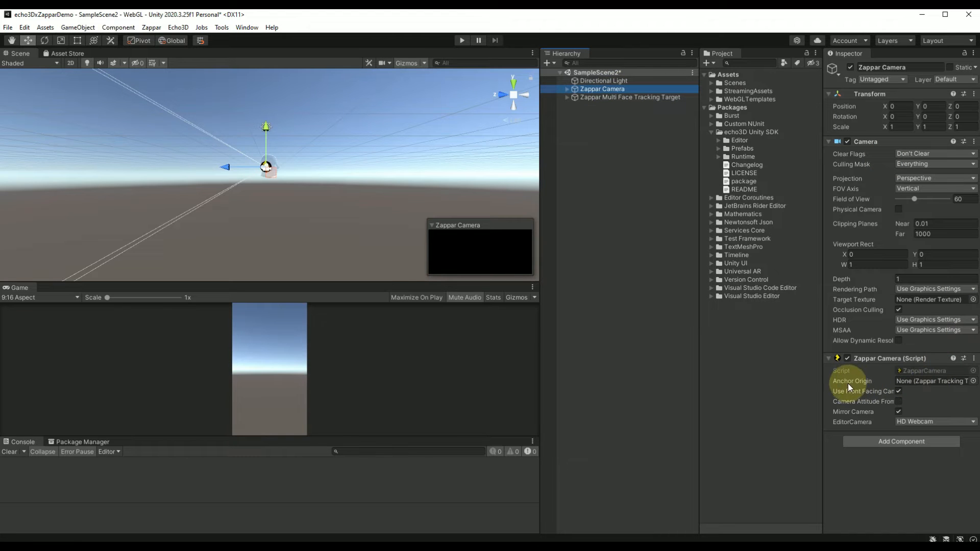
left_click_drag(591, 97, 924, 379)
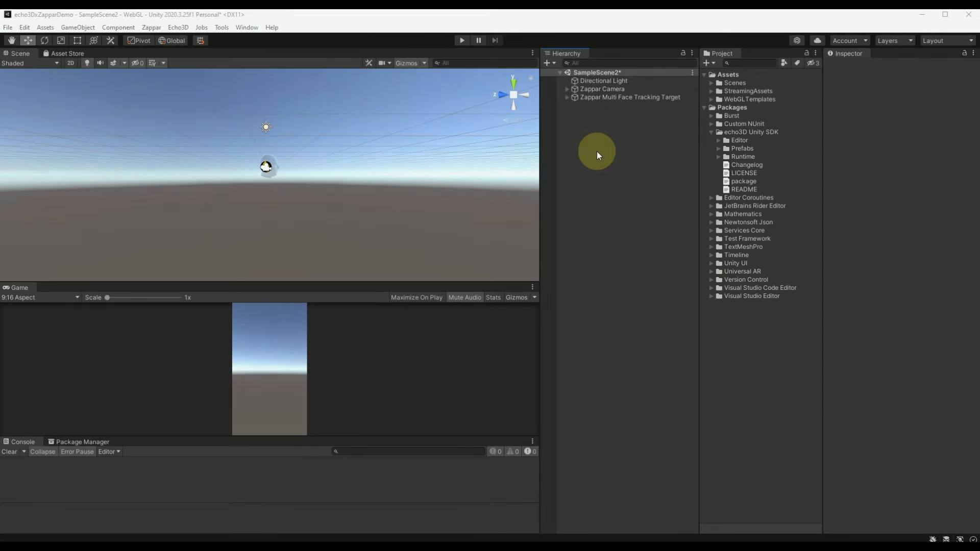
Create an empty game object named CowboyHat in the scene
right_click(597, 151)
left_click(642, 274)
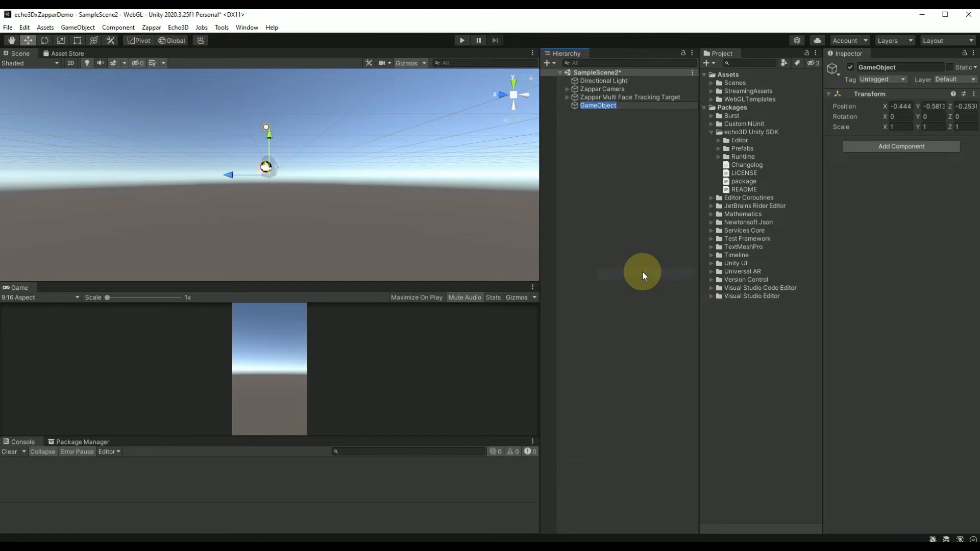
type("Cowboy")
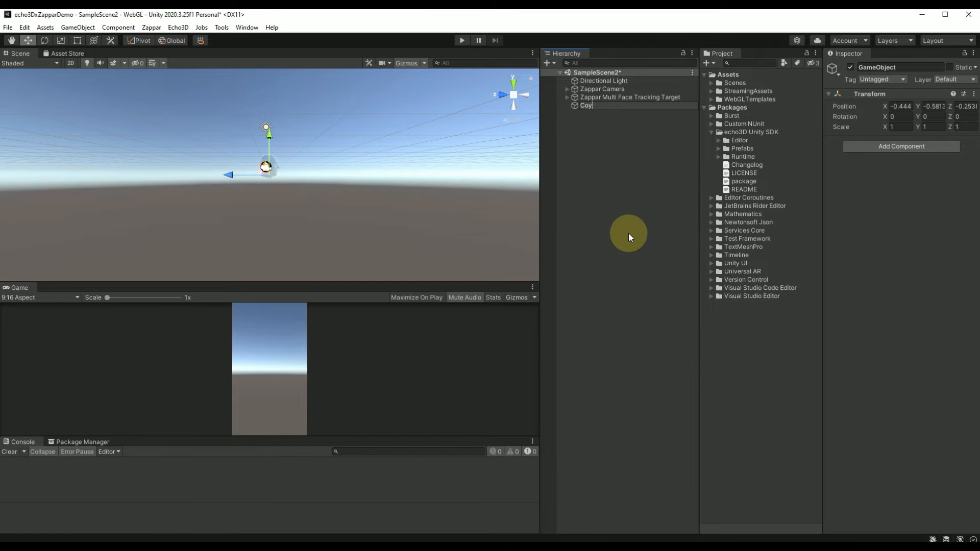
type("Hat")
key("Return")
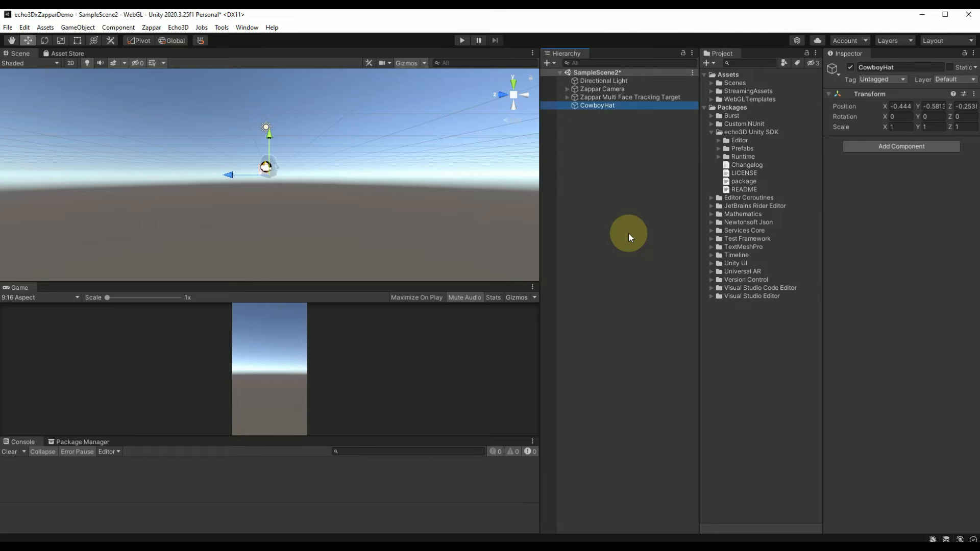
Find the Echo3DHologram script by searching the packages for "echo3dhol" and attach it to the CowboyHat object
left_click(717, 139)
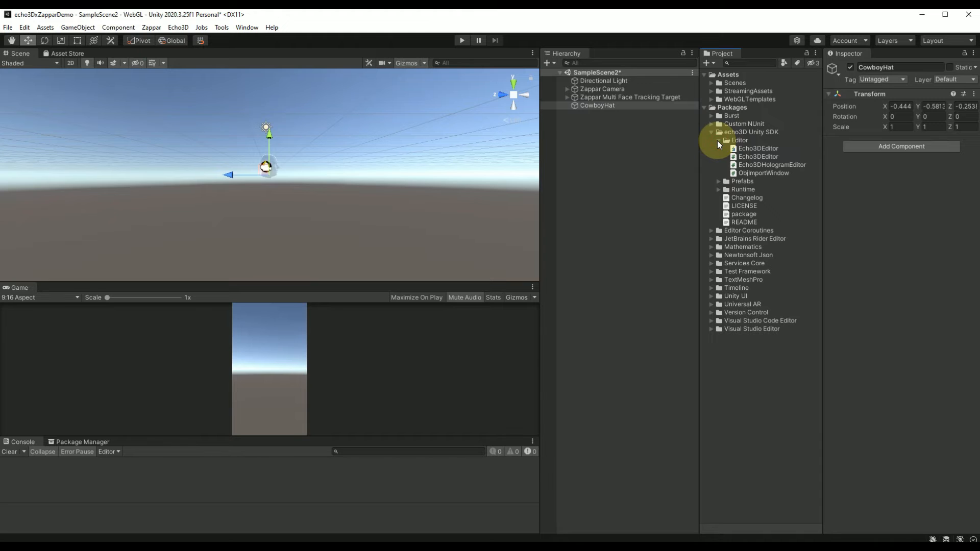
left_click(718, 189)
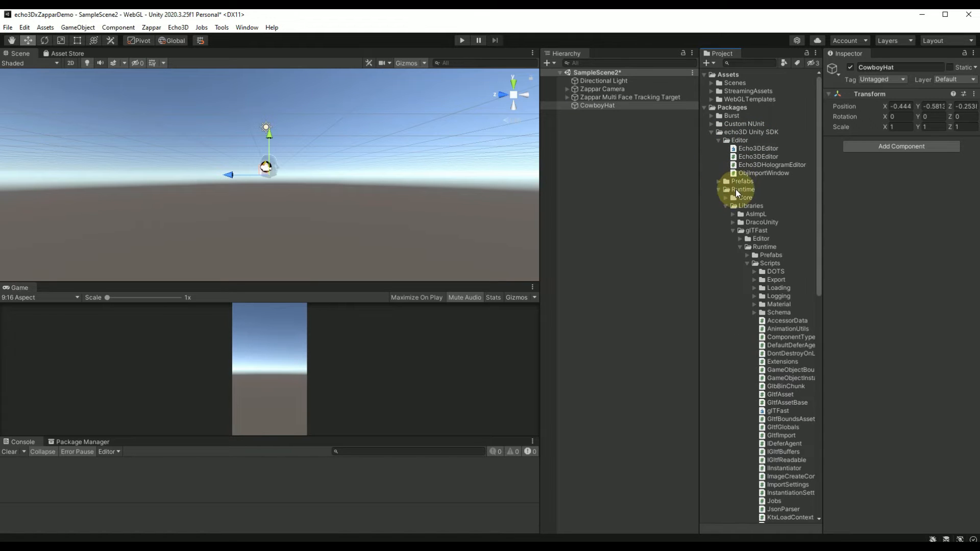
left_click(749, 63)
type("echo3dhol")
left_click(747, 74)
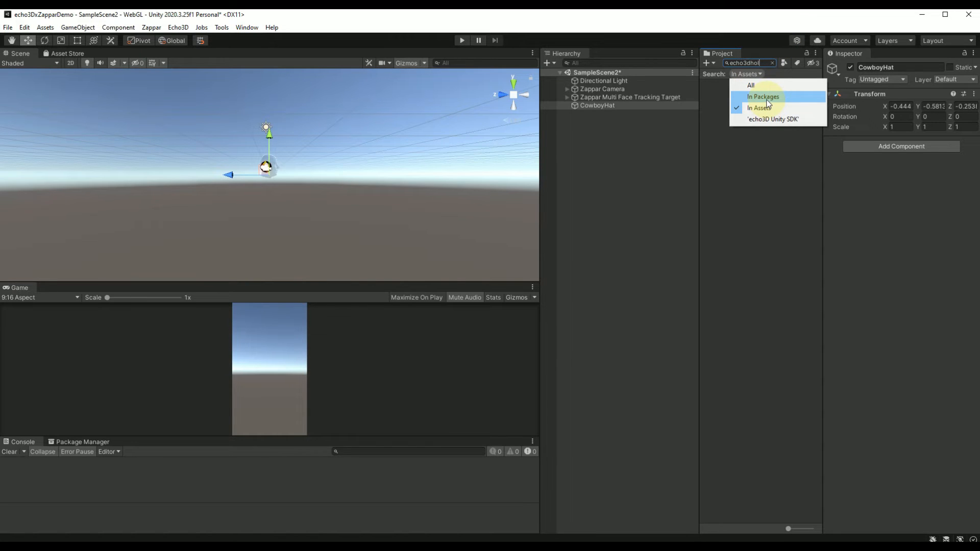
left_click(763, 97)
left_click_drag(746, 93, 902, 133)
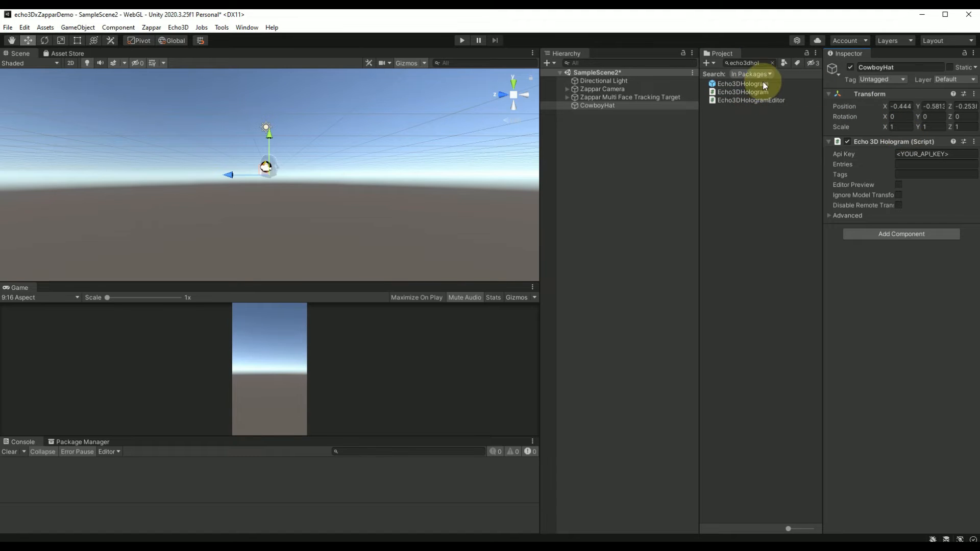
Search the packages for "echo3dserv" and add the Echo3DService prefab to the scene
left_click(761, 63)
type("e")
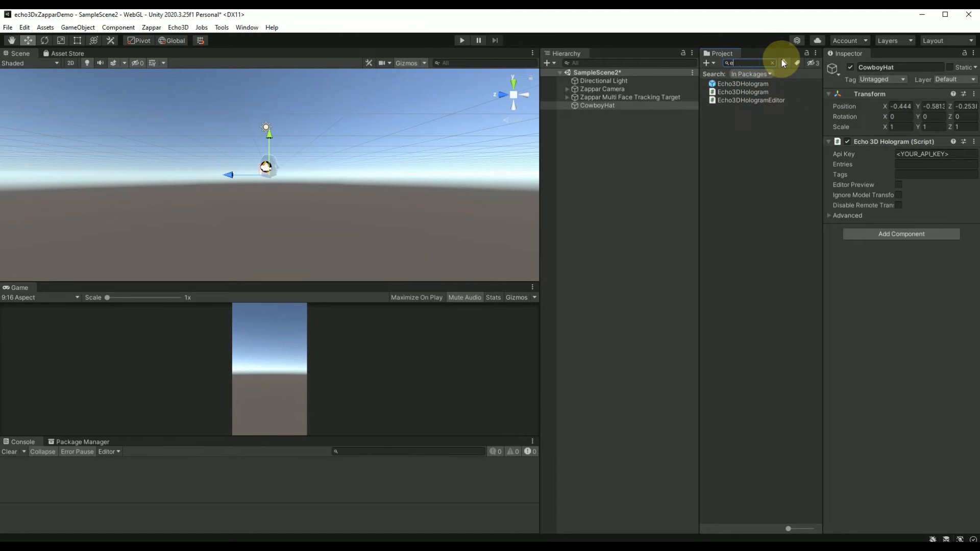
type("cho3dserv")
left_click_drag(742, 85, 635, 183)
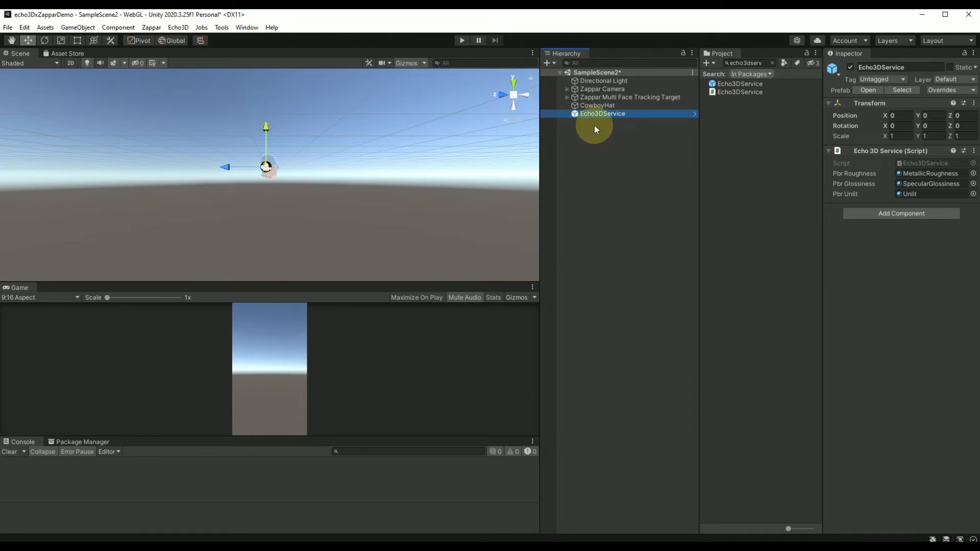
Copy the project's API key from the echo3D web console and paste it as the Api Key of CowboyHat's hologram script in Unity
left_click(621, 102)
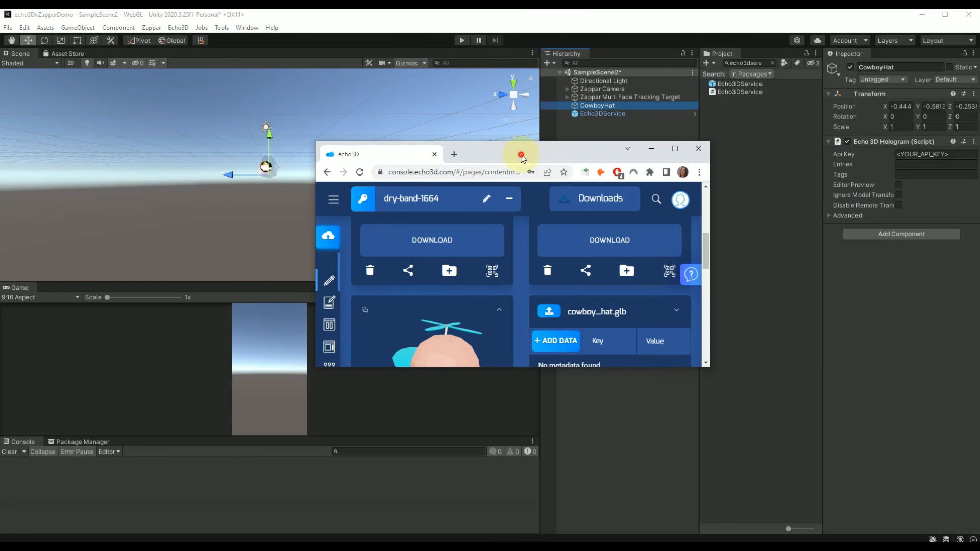
left_click_drag(520, 153, 227, 55)
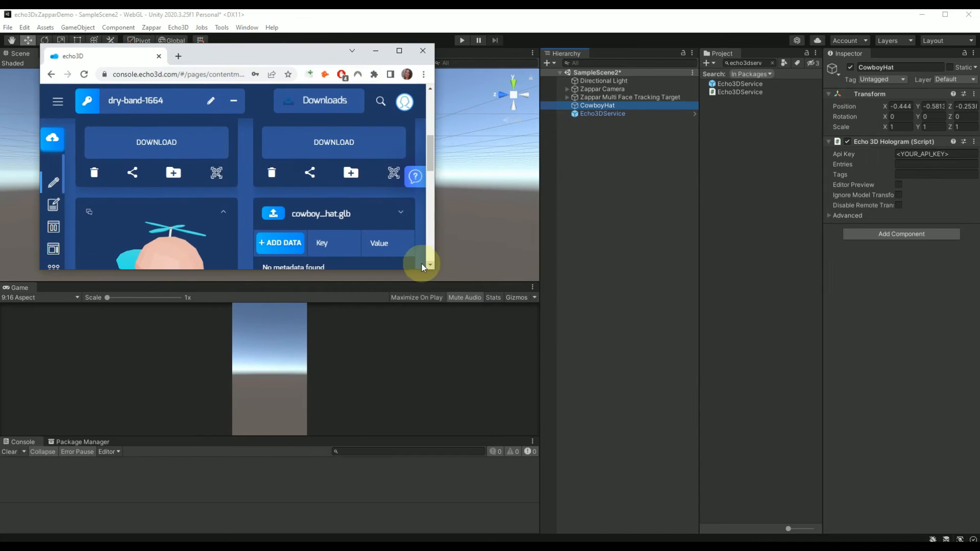
left_click_drag(433, 270, 870, 484)
left_click_drag(269, 102, 187, 91)
key("ctrl+c")
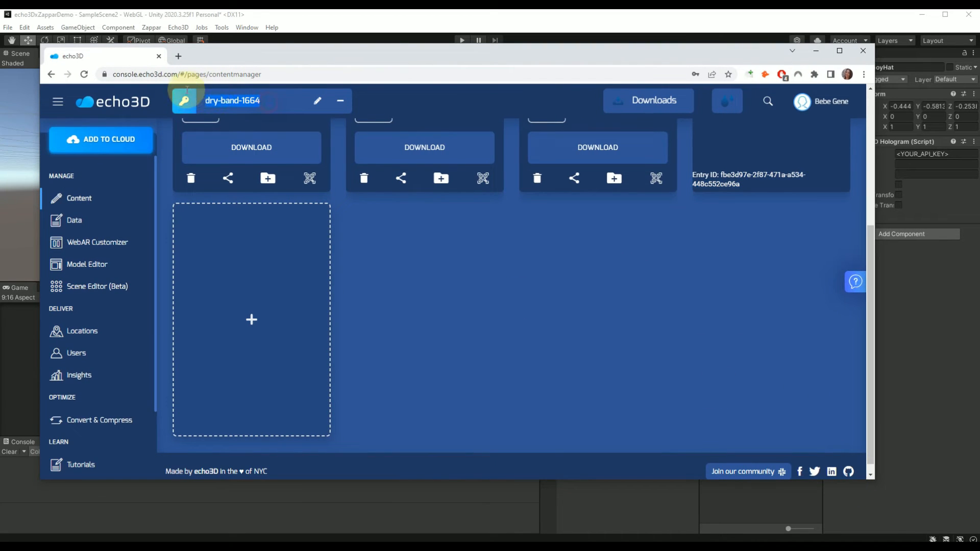
left_click(481, 15)
left_click(923, 153)
key("ctrl+v")
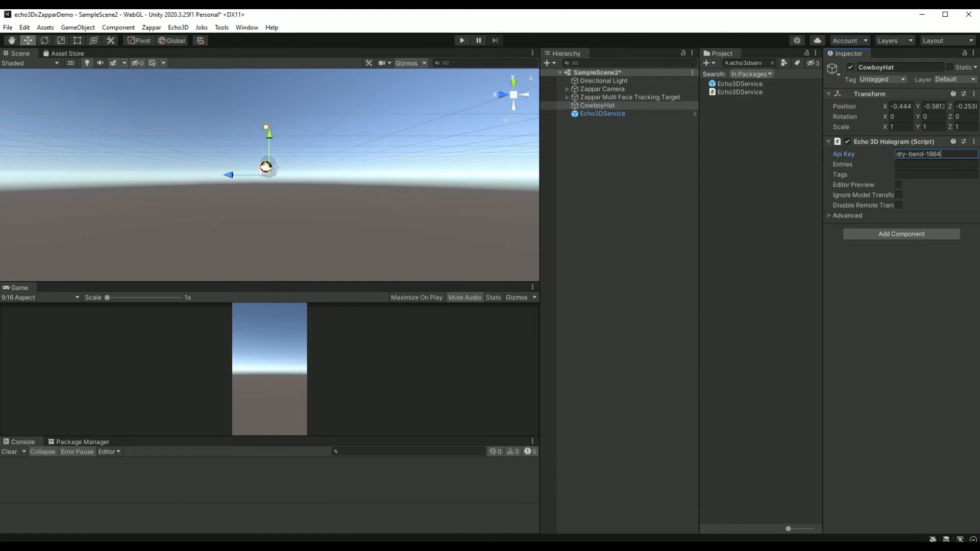
Copy the entry ID of cowboy_hat.glb from the echo3D web console and paste it into CowboyHat's Entries setting in Unity
key("alt+Tab")
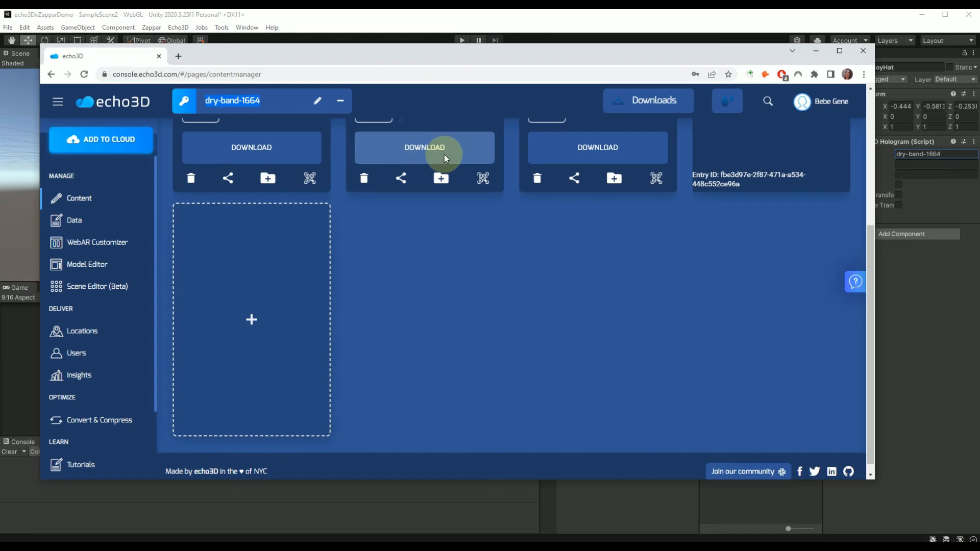
scroll(727, 377, "up", 1)
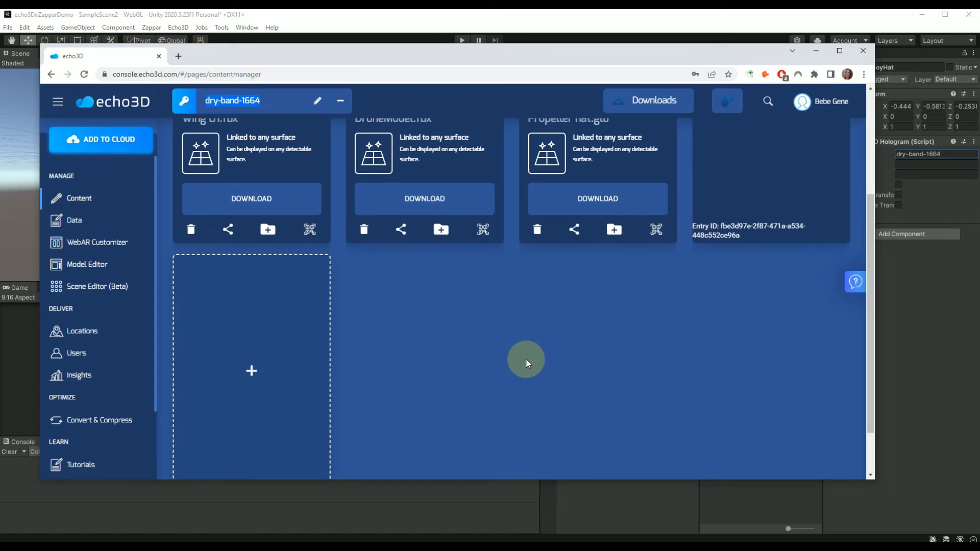
scroll(506, 357, "up", 2)
scroll(525, 385, "up", 1)
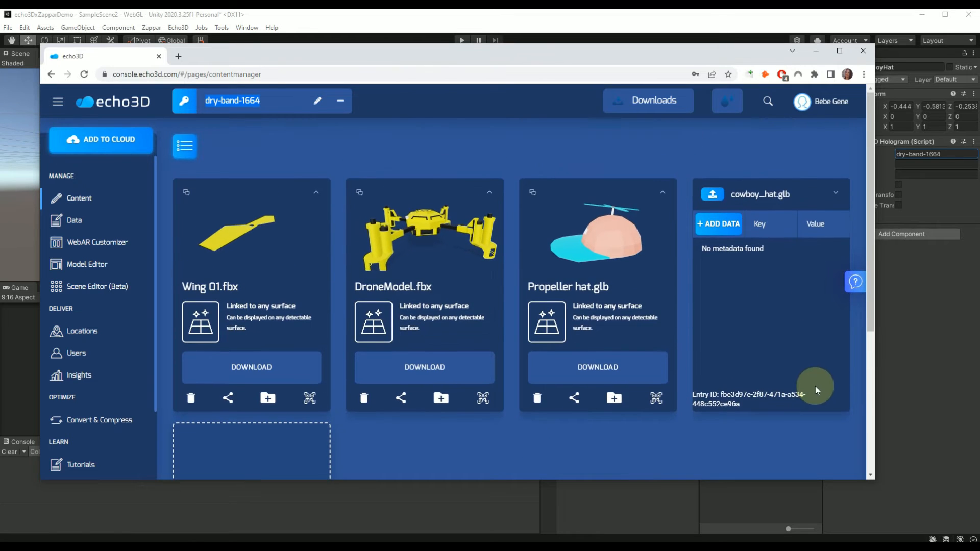
left_click(836, 193)
left_click(836, 193)
left_click_drag(754, 405, 720, 396)
key("ctrl+c")
left_click(817, 51)
left_click(915, 164)
key("ctrl+v")
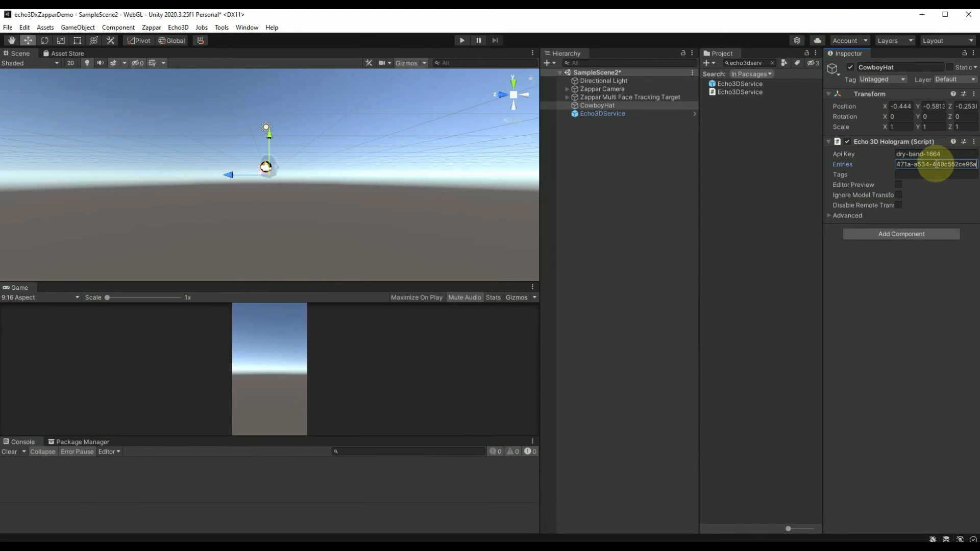
Enable Editor Preview and Ignore Model Transforms on the CowboyHat hologram and load its model in the editor
left_click(897, 185)
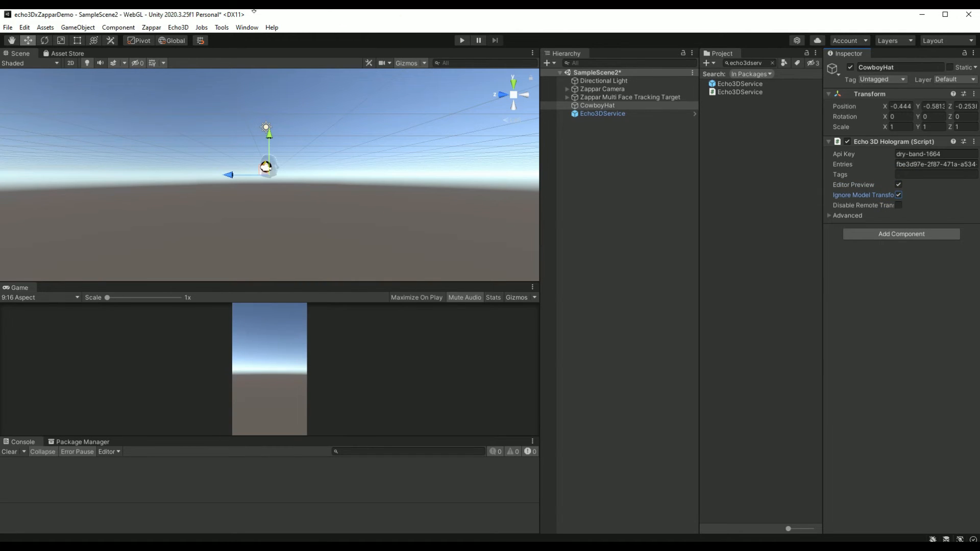
left_click(170, 32)
left_click(179, 37)
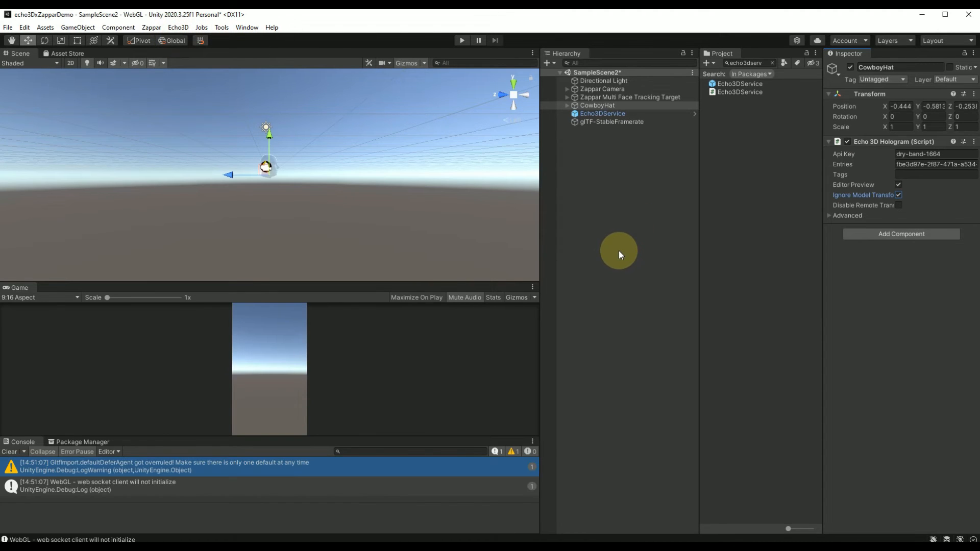
Rotate CowboyHat upright to about -85° on X and move it over the face tracking head, to about Y -1.93 and Z -2.64
left_click(567, 105)
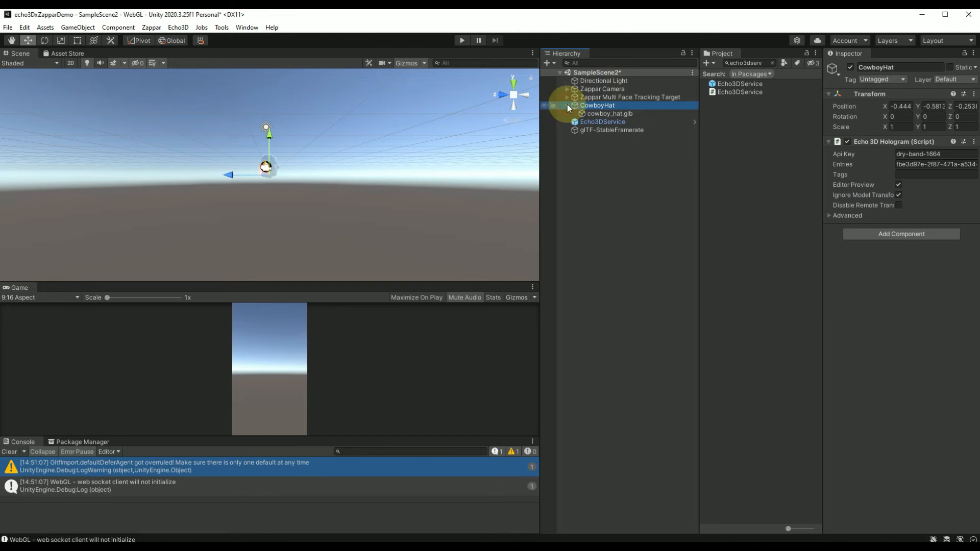
left_click(523, 95)
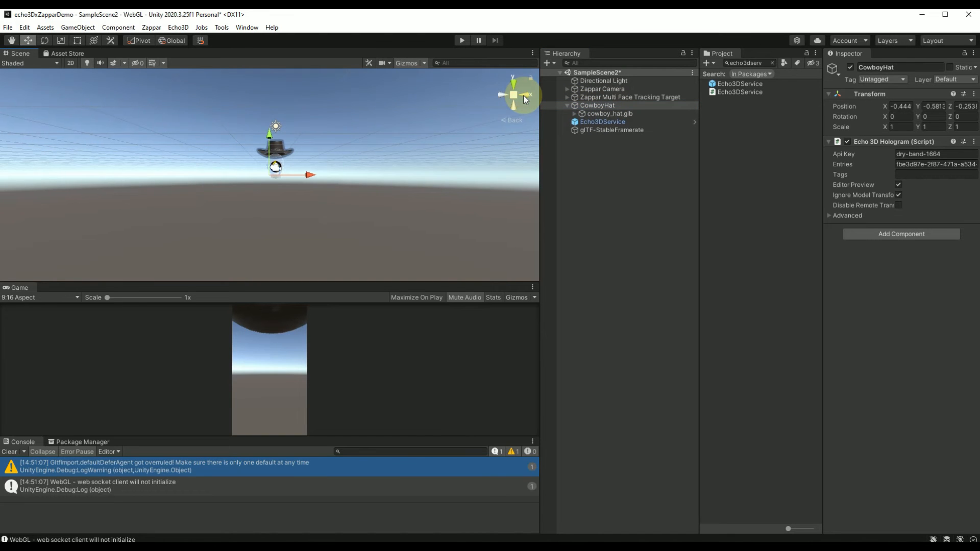
left_click(596, 105)
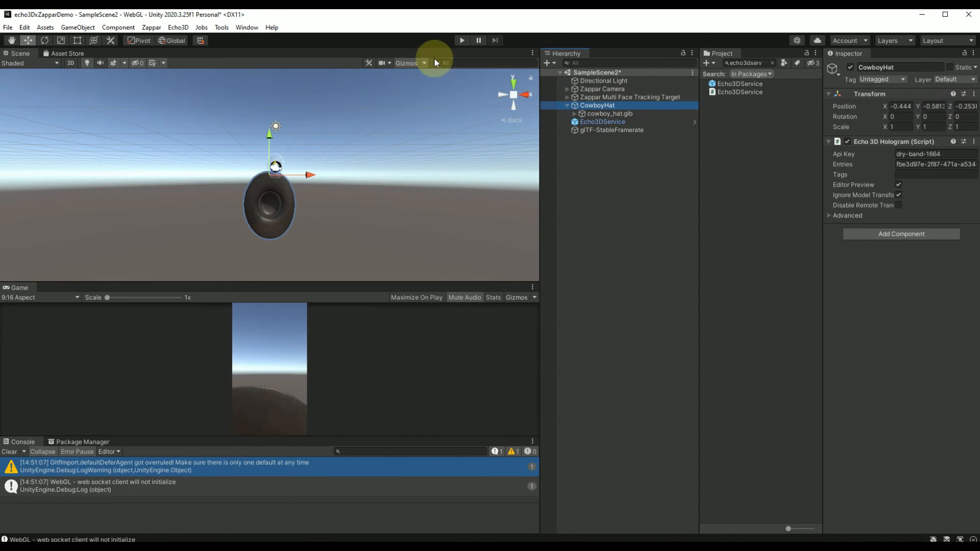
left_click(497, 96)
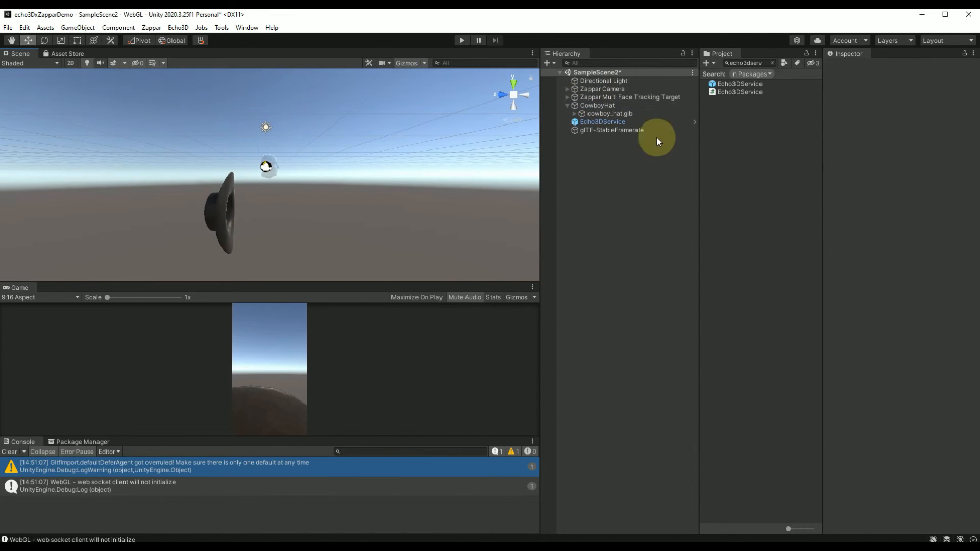
left_click(628, 106)
key("e")
left_click_drag(252, 141, 380, 134)
key("w")
mouse_move(247, 173)
left_mouse_down()
mouse_move(232, 177)
mouse_move(260, 183)
left_mouse_up()
left_click_drag(314, 139, 305, 152)
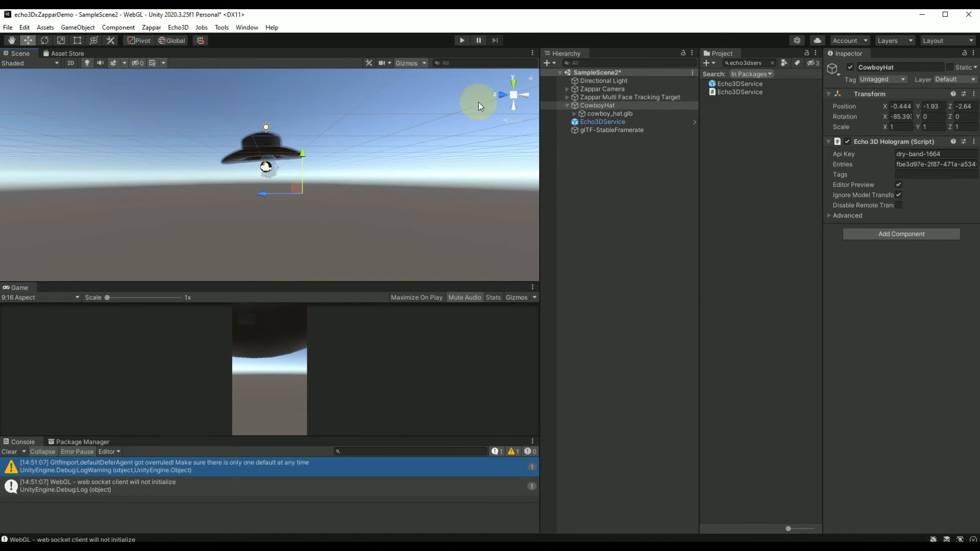
Scale CowboyHat down to about 0.706, position it at X -0.08, Y -1.38, Z -2.03, and clear the editor holograms
left_click(492, 103)
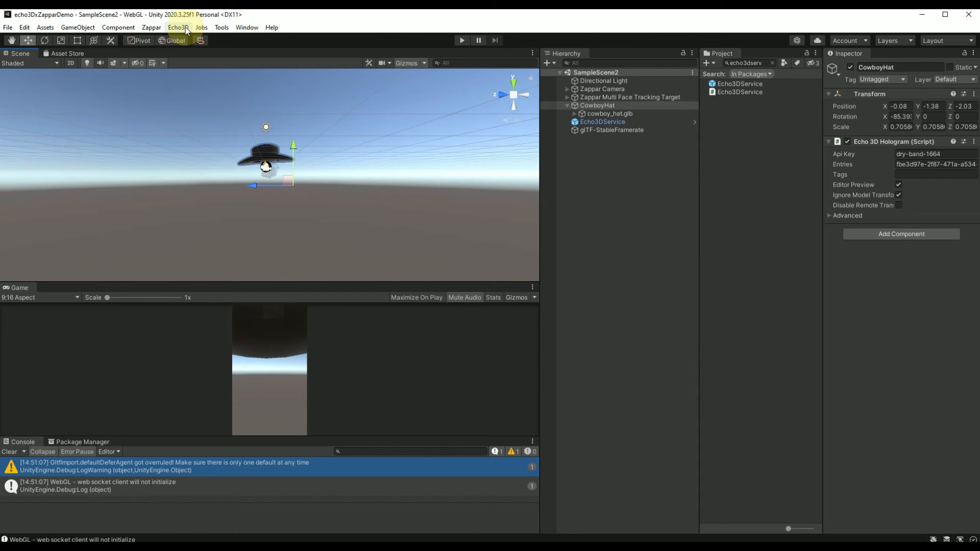
left_click(185, 28)
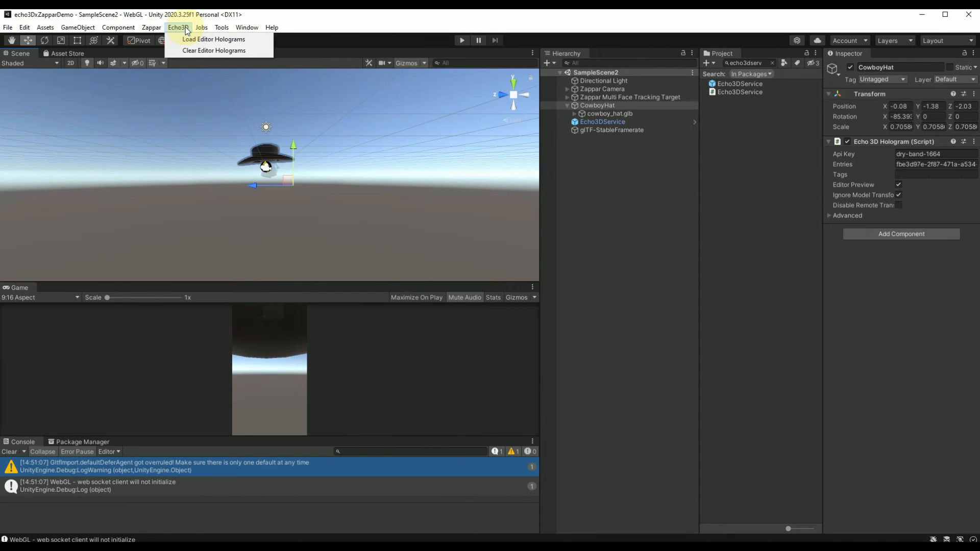
left_click(198, 50)
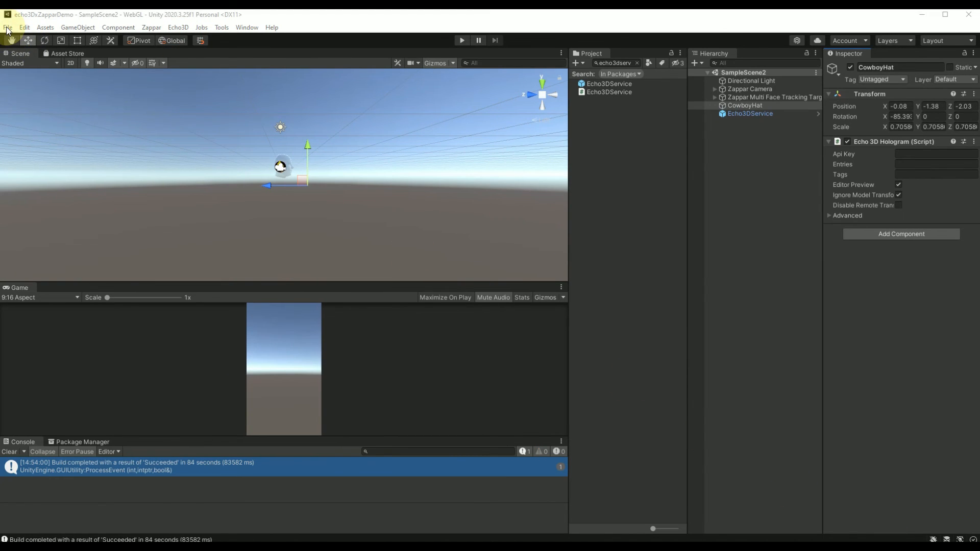
Open the project's Player Settings from the build settings
left_click(7, 28)
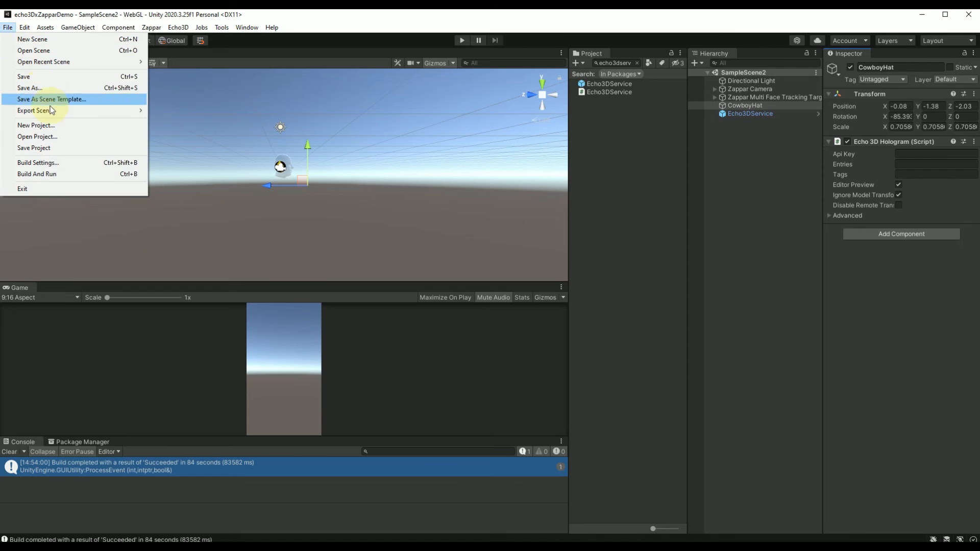
left_click(84, 164)
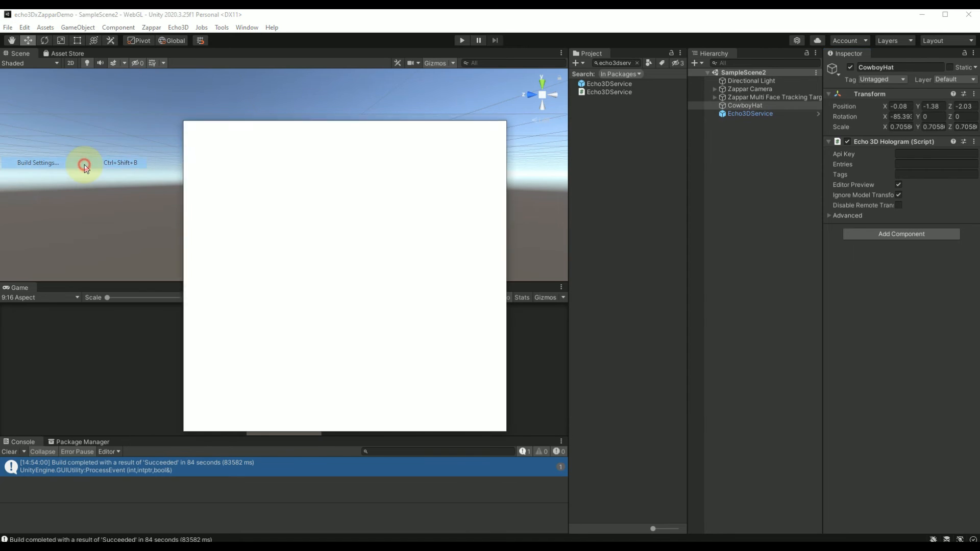
left_click(219, 419)
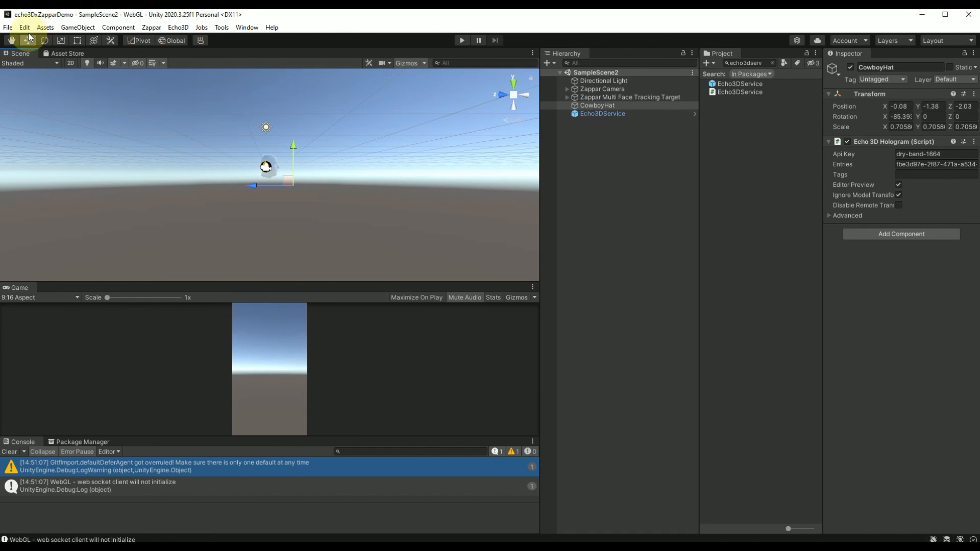
Build and run SampleScene2 for WebGL, using the ZapparBuilds folder on the Desktop as the output location
left_click(9, 28)
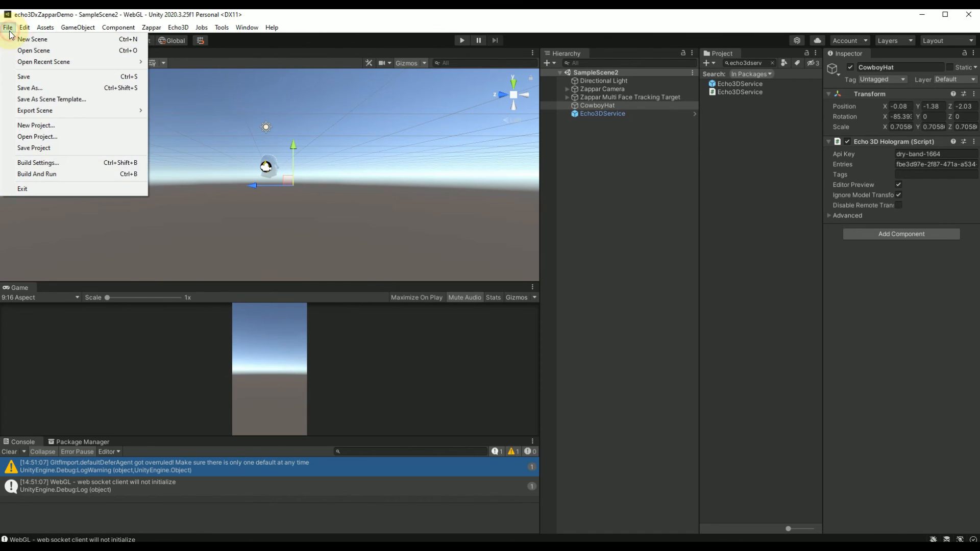
left_click(72, 163)
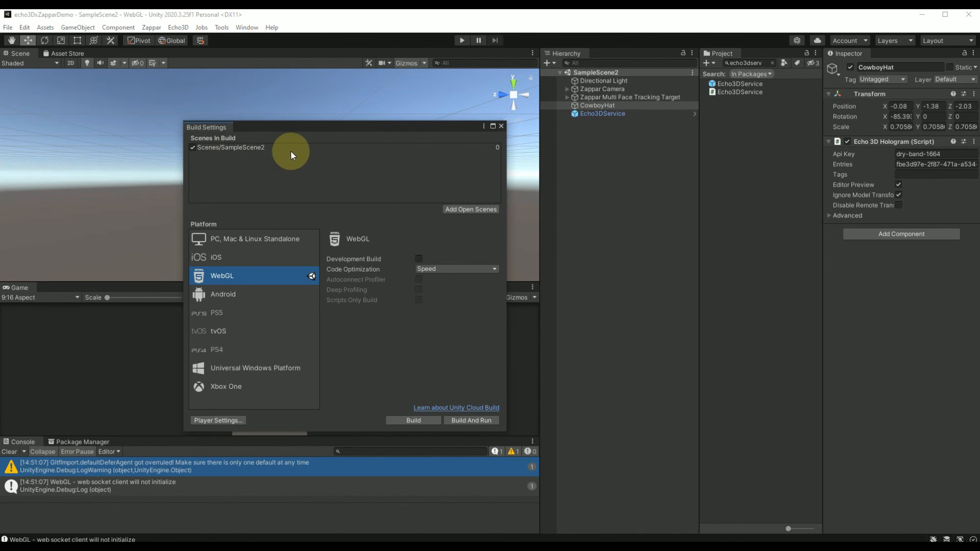
left_click(467, 424)
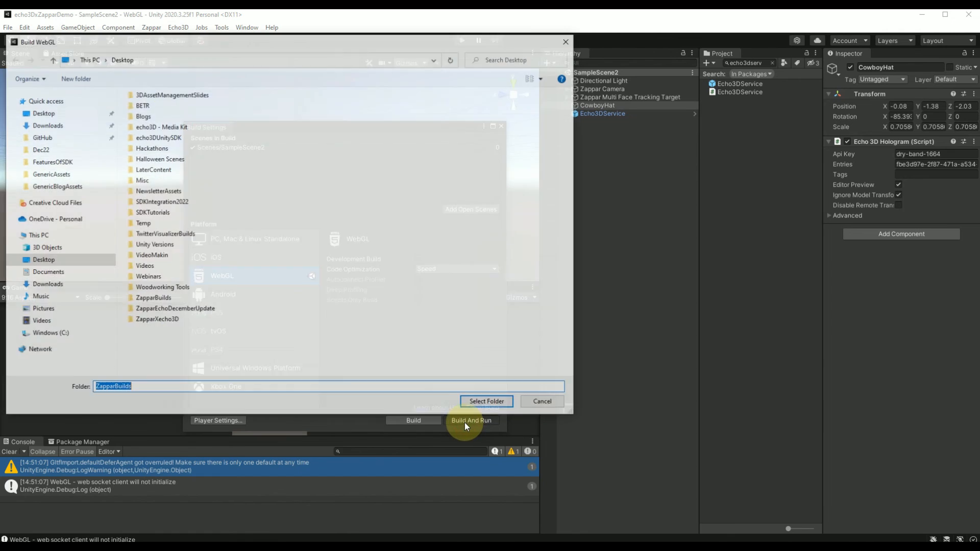
left_click(156, 300)
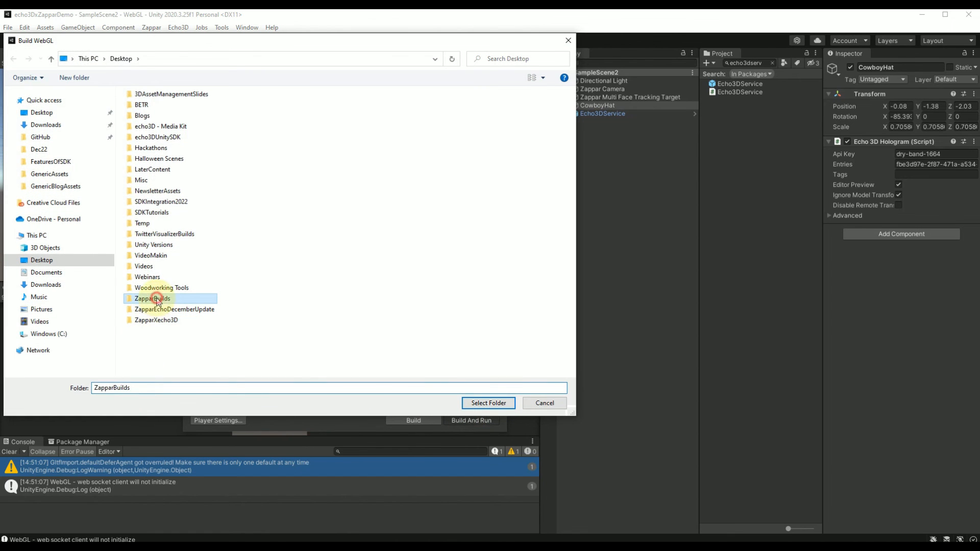
left_click(488, 403)
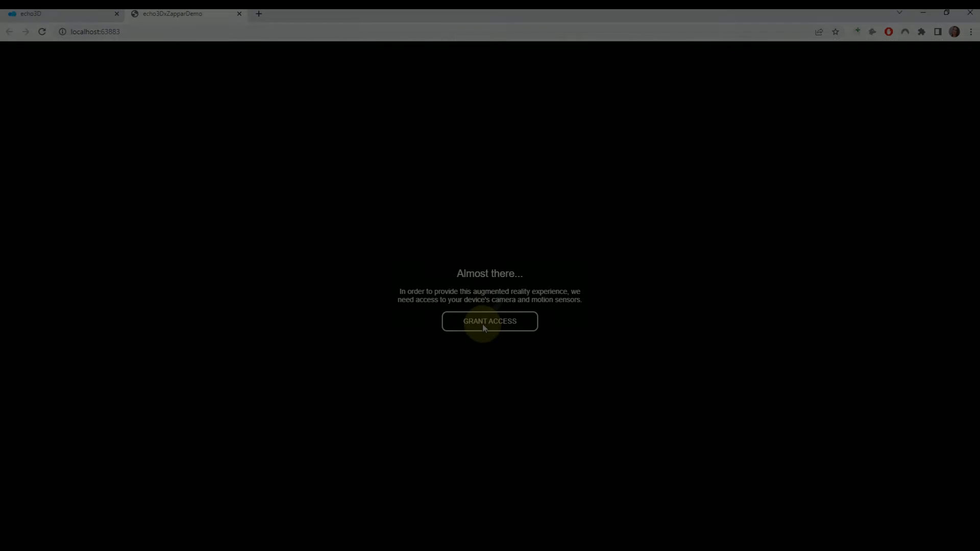
Grant the launched echo3DxZapparDemo page in the browser access to the camera and motion sensors
left_click(483, 325)
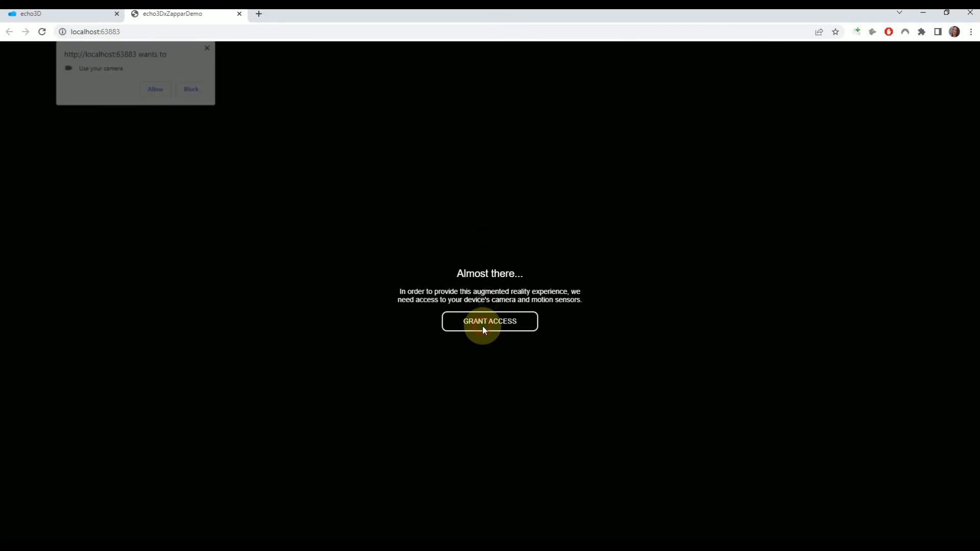
left_click(155, 89)
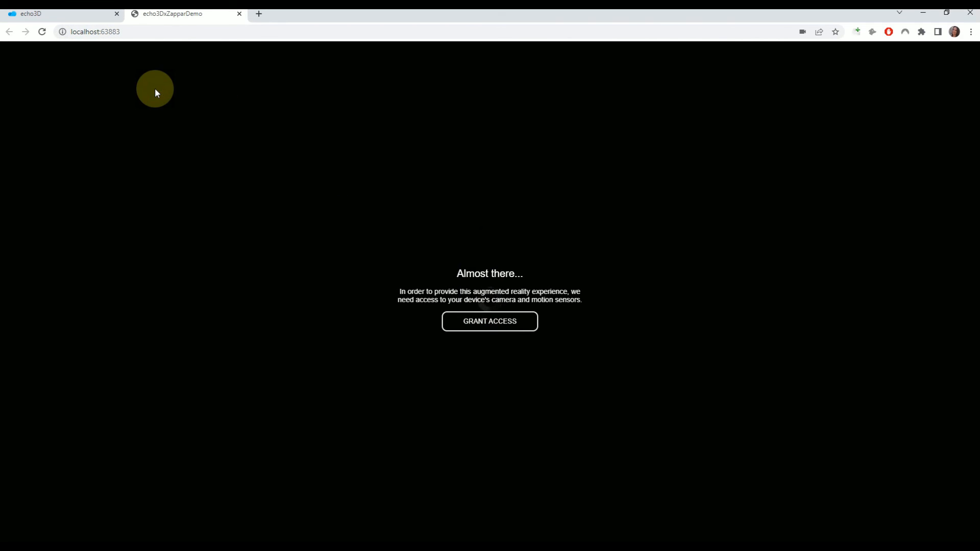